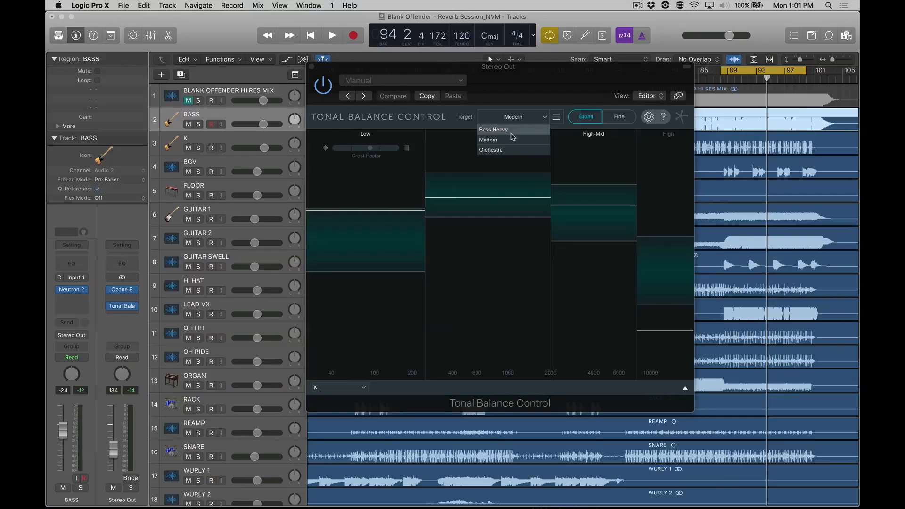
- Try the Modern, Bass Heavy and Orchestral target curves in Tonal Balance Control
click(511, 139)
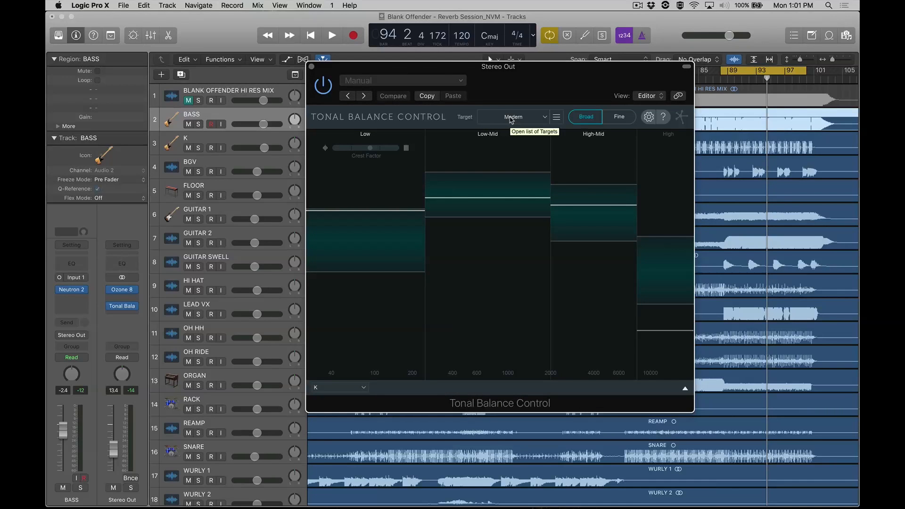
click(511, 120)
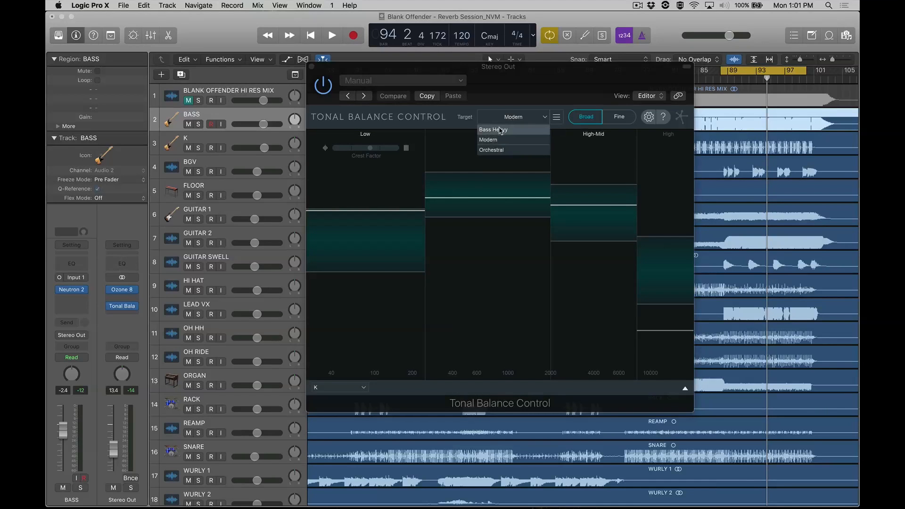
click(498, 132)
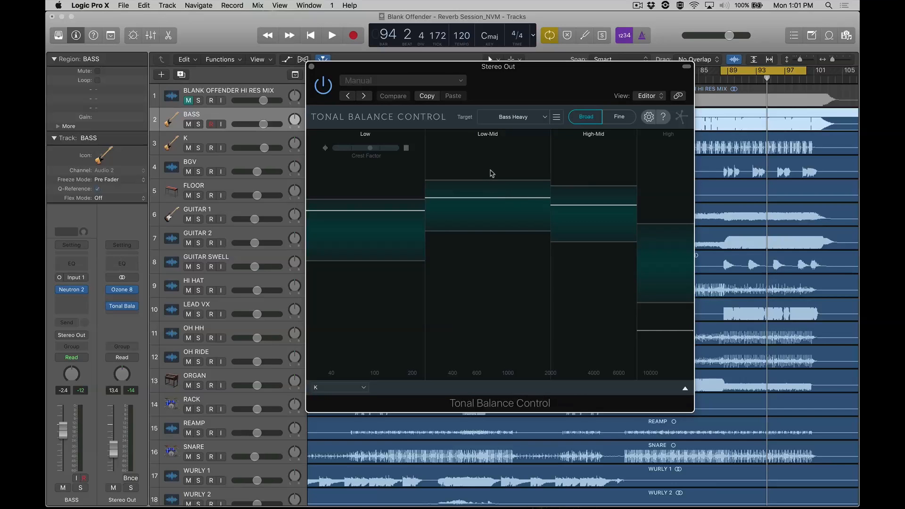
click(509, 124)
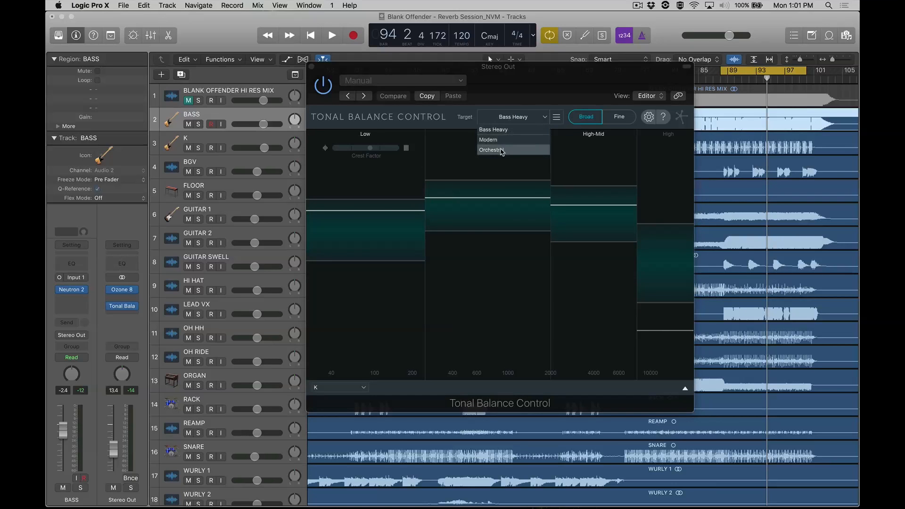
click(502, 150)
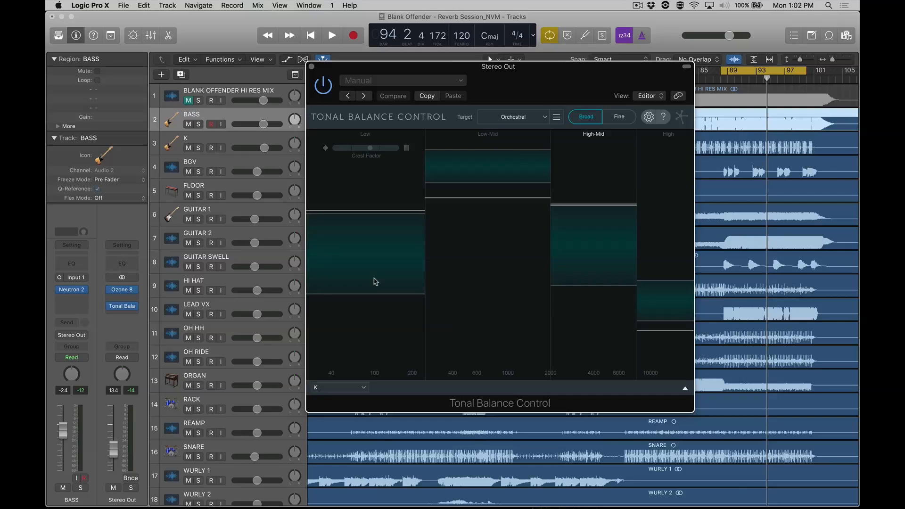
- Start playback of the mix and set the target curve to Modern
key(space)
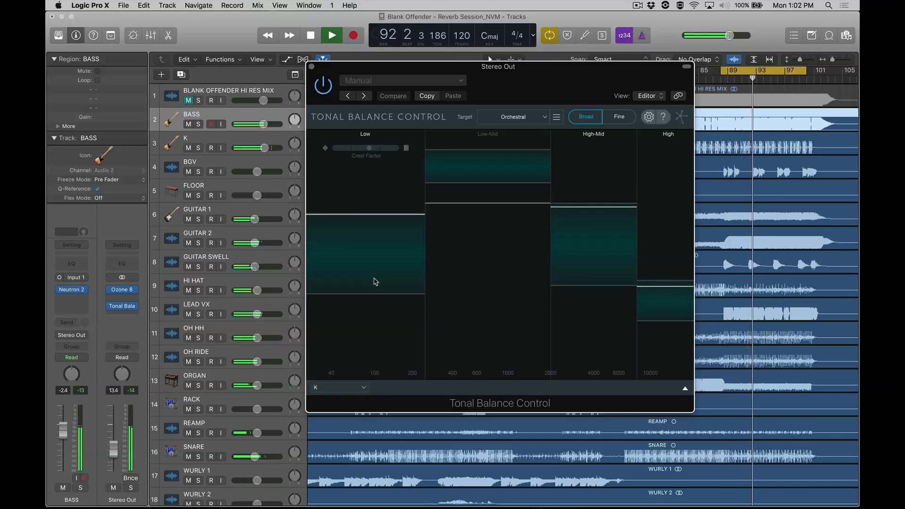
click(515, 117)
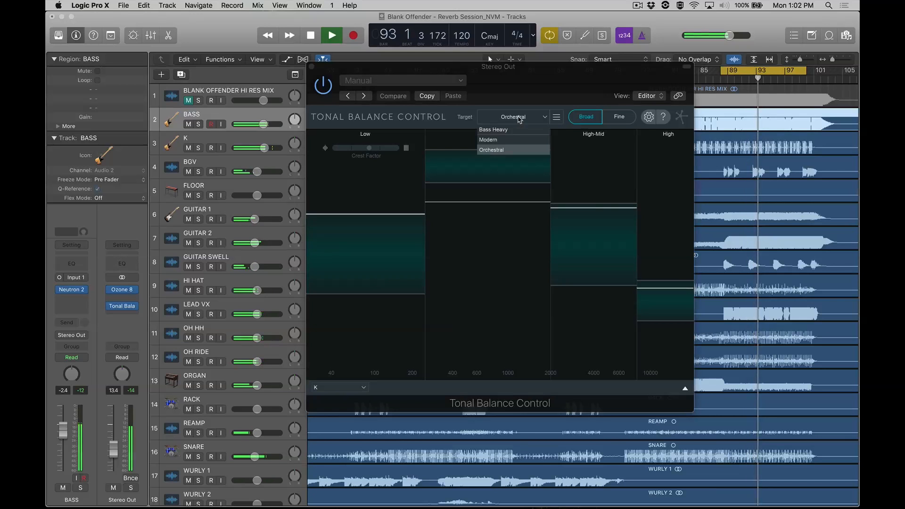
click(494, 141)
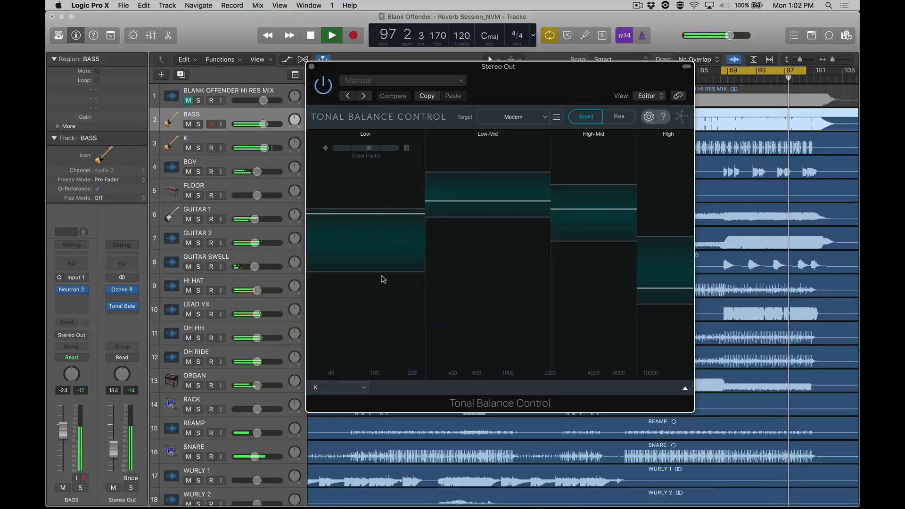
drag(379, 263, 431, 197)
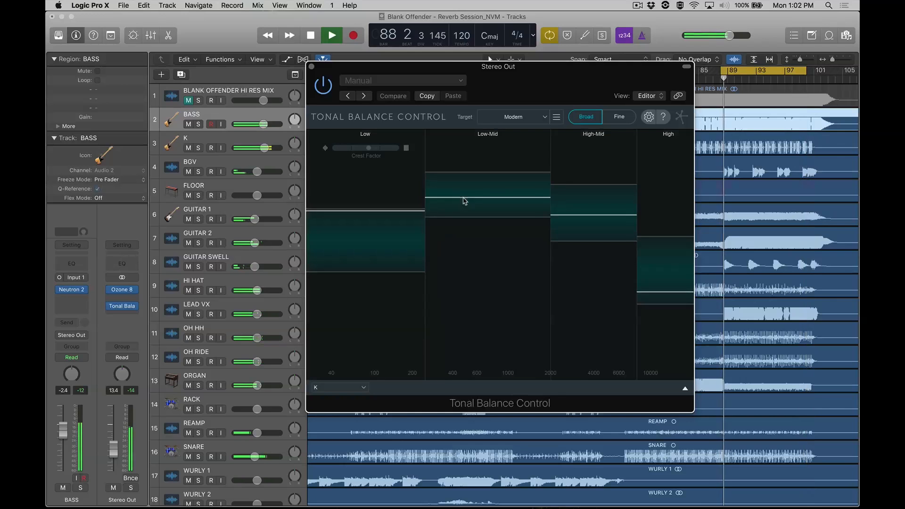
- View the mix's tonal balance in the Fine display, and return to the Broad display
click(619, 118)
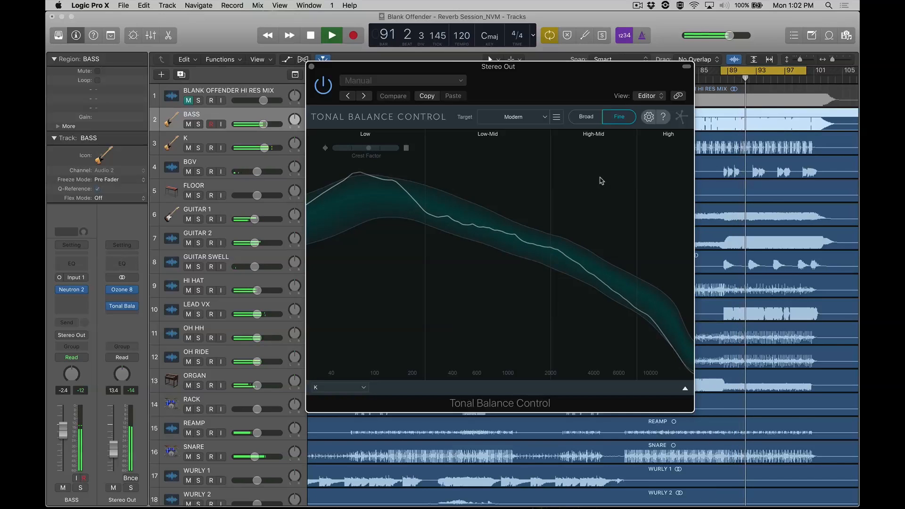
click(586, 119)
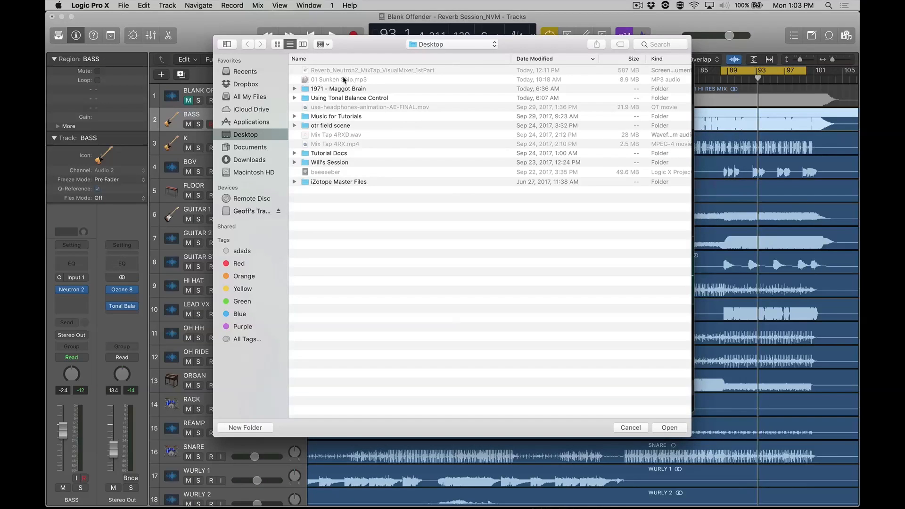
- Choose the "1971 - Maggot Brain" folder as the source for a custom target curve
double_click(343, 90)
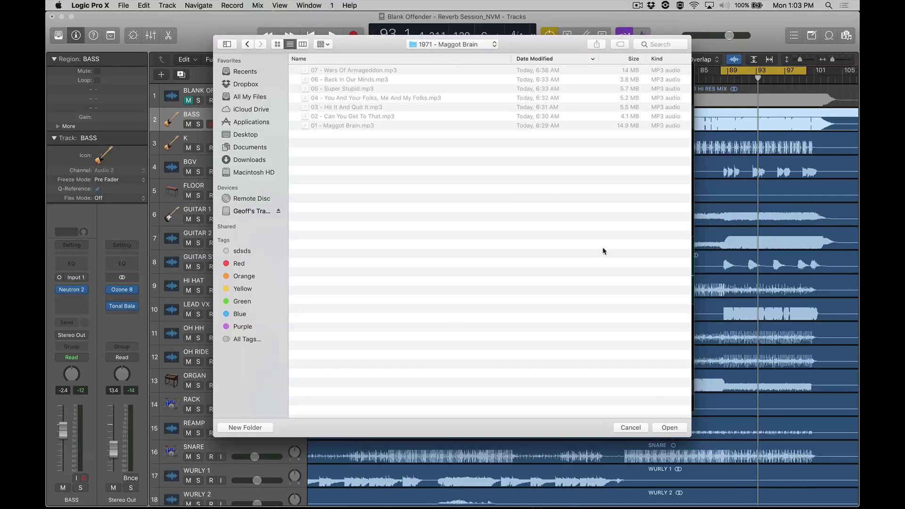
click(666, 431)
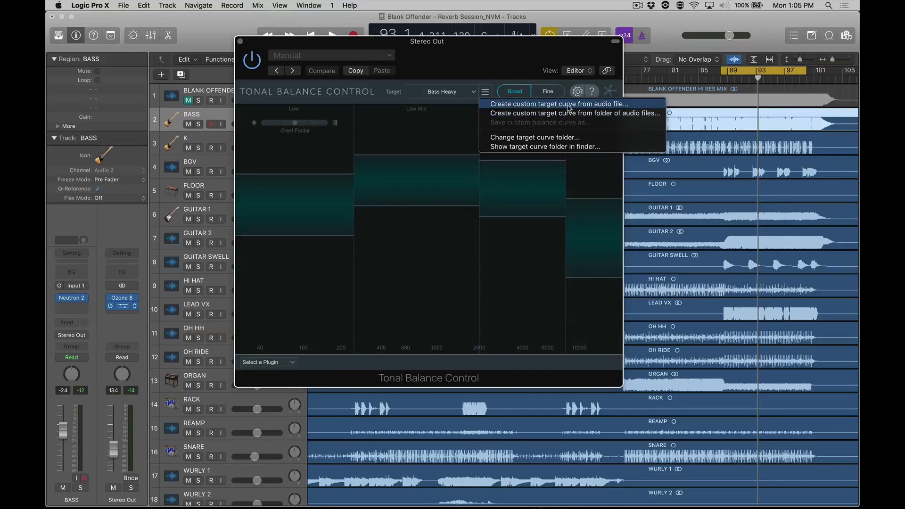
- Create a custom target curve from the audio file "05 - Super Stupid.mp3" and save it in the Target Curves folder
click(574, 107)
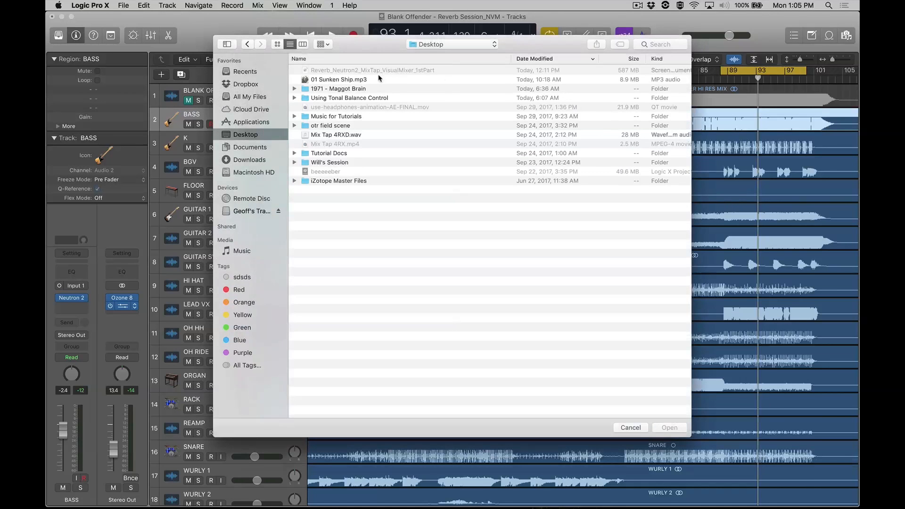
double_click(341, 90)
click(334, 88)
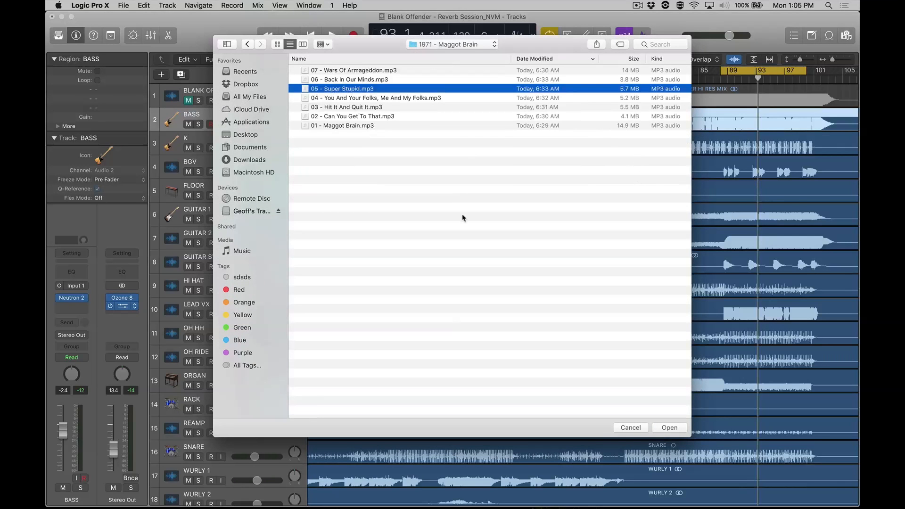
click(655, 428)
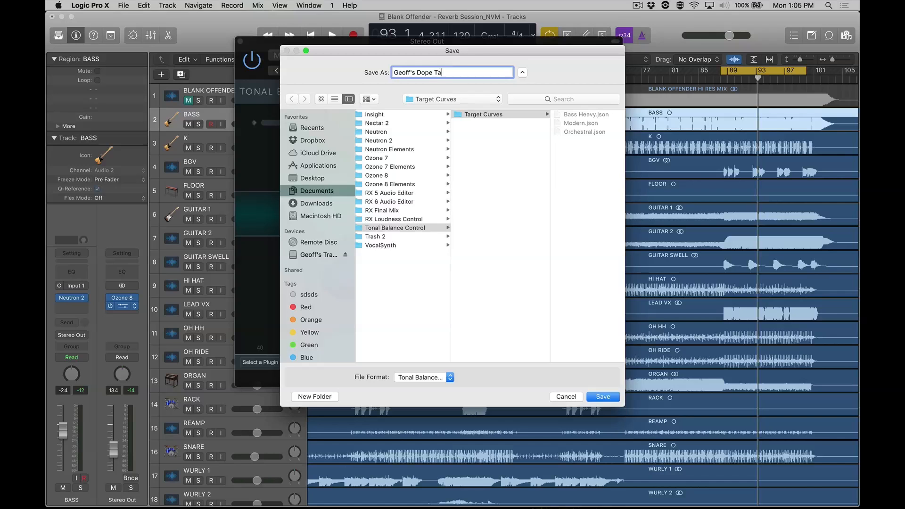
key(Return)
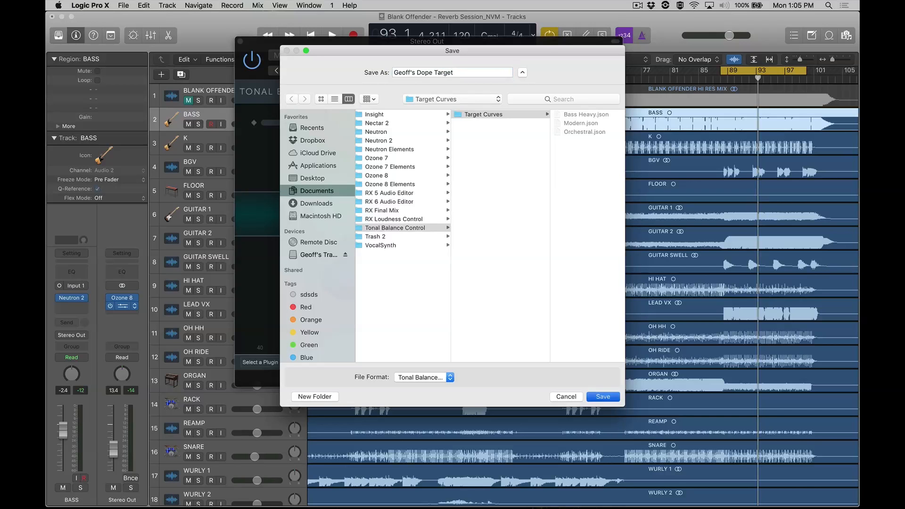
- Set the target curve to Modern and play the mix against it
click(426, 90)
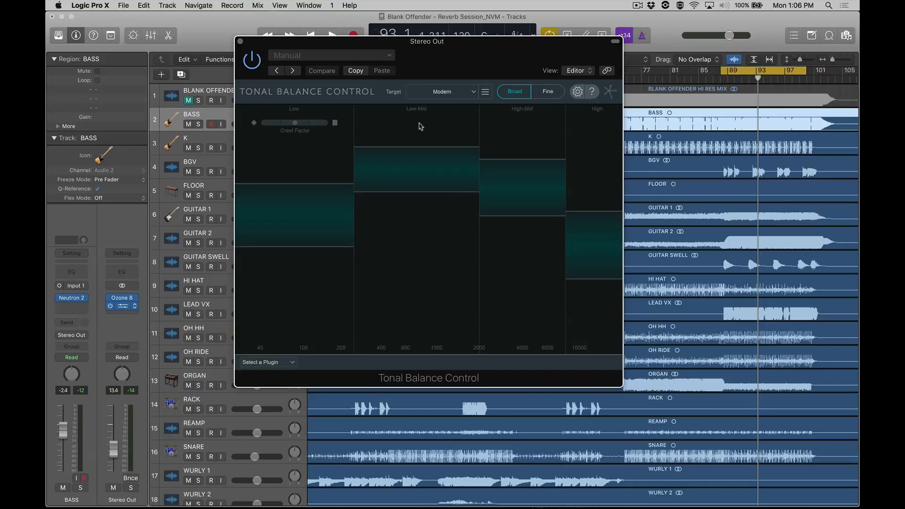
key(space)
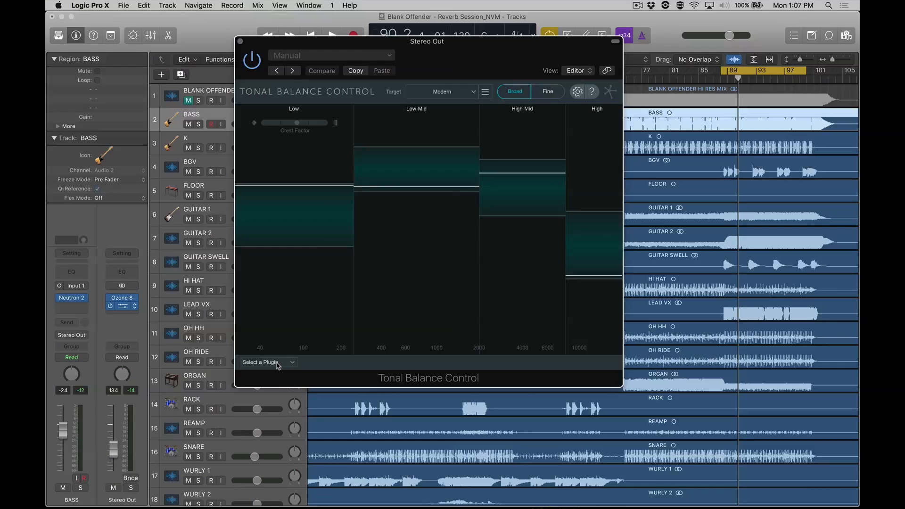
- Load the BASS plugin's EQ and, during playback, cut its low shelf, band 1, and band 3 to about -3.7 dB at 190 Hz
click(276, 362)
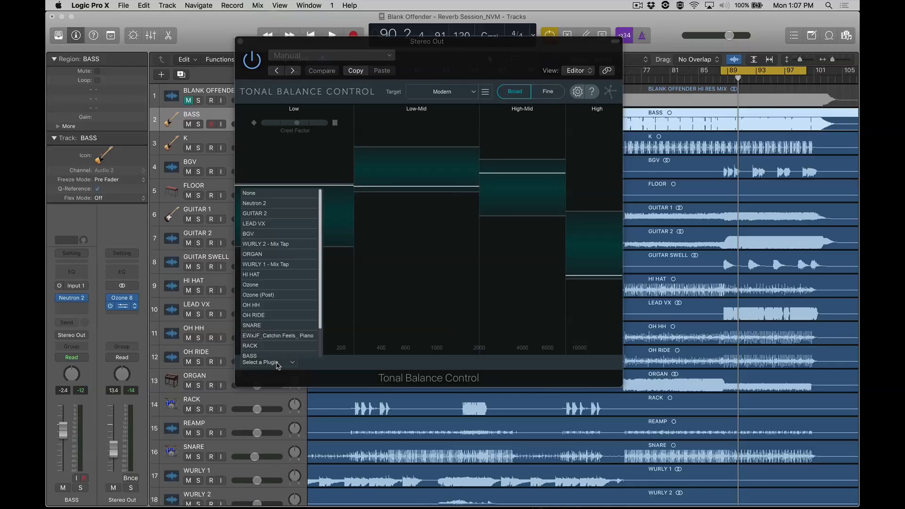
click(277, 357)
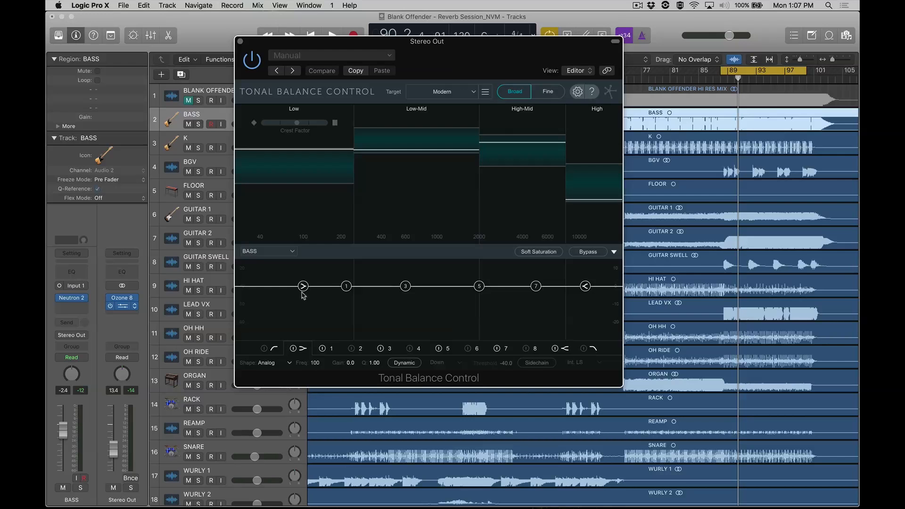
key(space)
drag(303, 292, 267, 300)
drag(347, 286, 290, 291)
drag(406, 286, 337, 298)
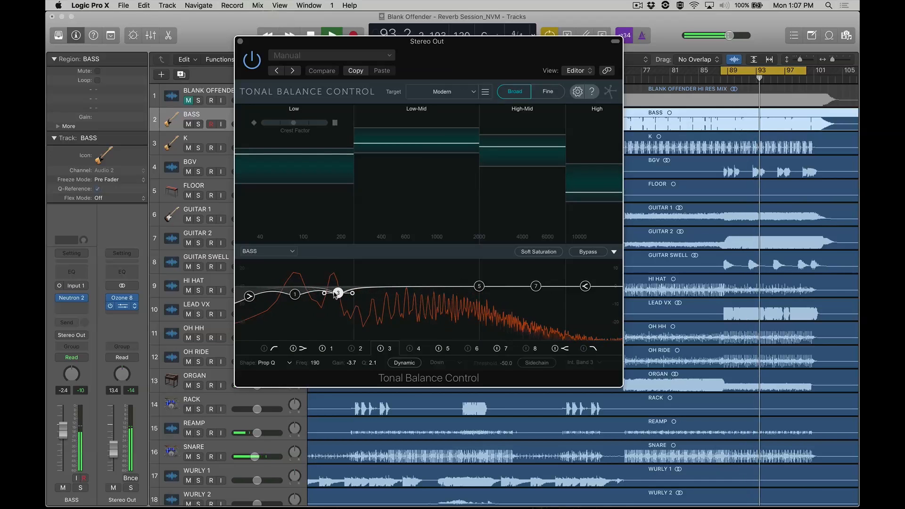
- Deepen the BASS EQ cuts, with band 1 about -7.5 dB at 72 Hz, and boost band 5 about 3.1 dB at 390 Hz
mouse_move(338, 293)
mouse_down()
mouse_move(319, 295)
mouse_move(329, 304)
mouse_move(287, 302)
mouse_up()
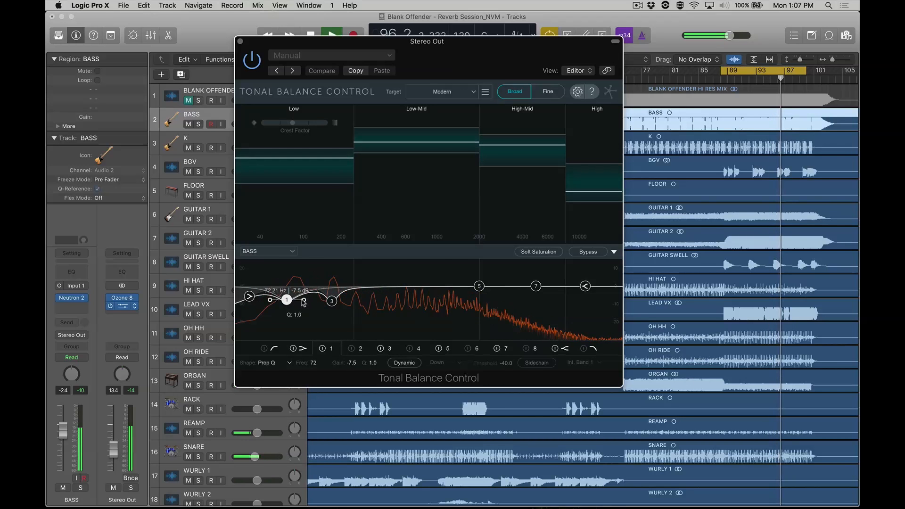
mouse_move(480, 289)
mouse_down()
mouse_move(380, 282)
mouse_move(394, 282)
mouse_up()
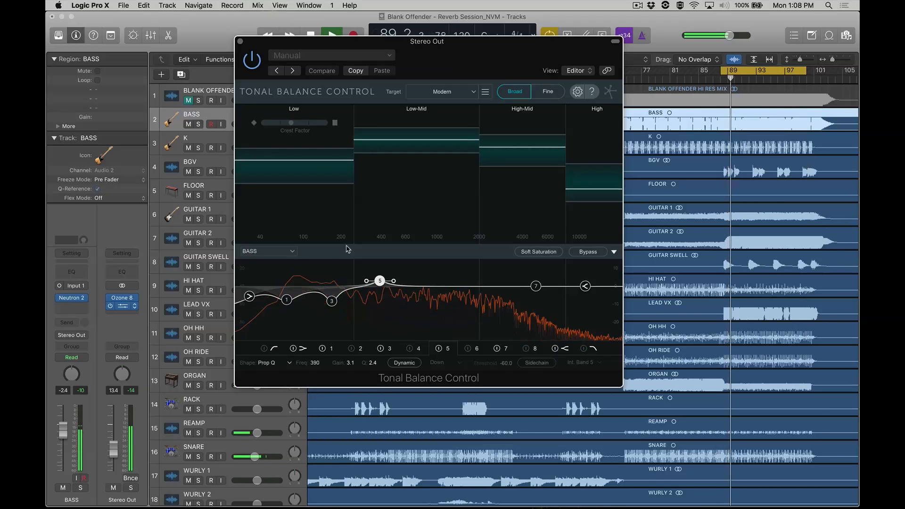
- Switch the EQ to the K plugin and set its low shelf to about -4.2 dB at 28 Hz
click(286, 252)
scroll(260, 420, down, 3)
click(260, 420)
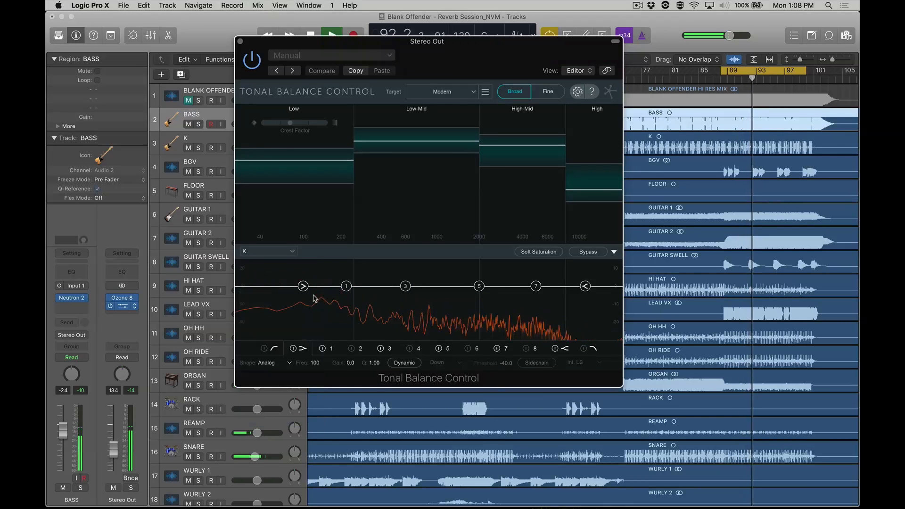
drag(303, 286, 247, 294)
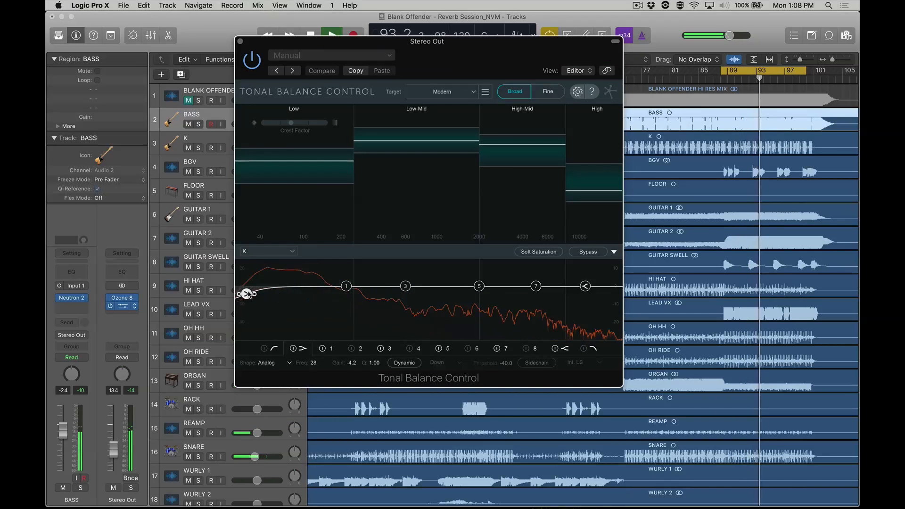
- Cut K's band 1 about 2.6 dB at 62 Hz and band 3 about 4.5 dB at 140 Hz, then collapse the EQ and stop playback
drag(347, 286, 280, 291)
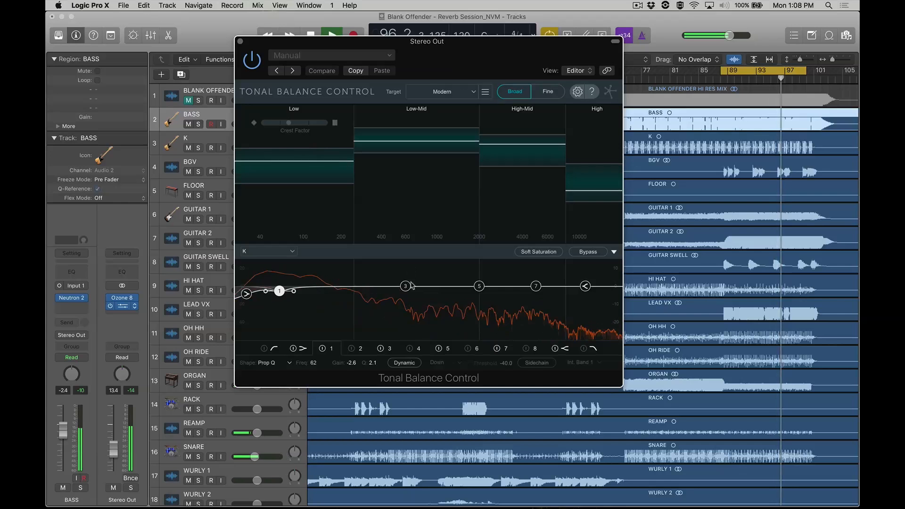
drag(406, 286, 321, 294)
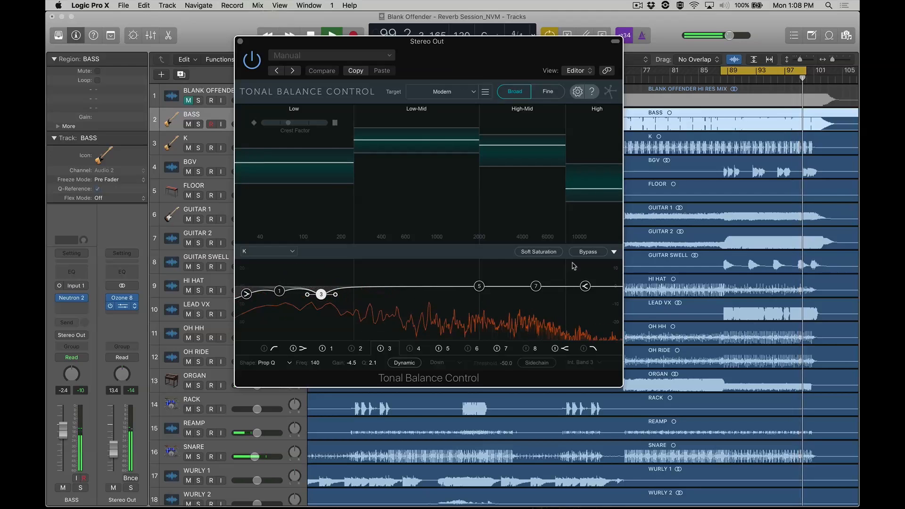
click(613, 251)
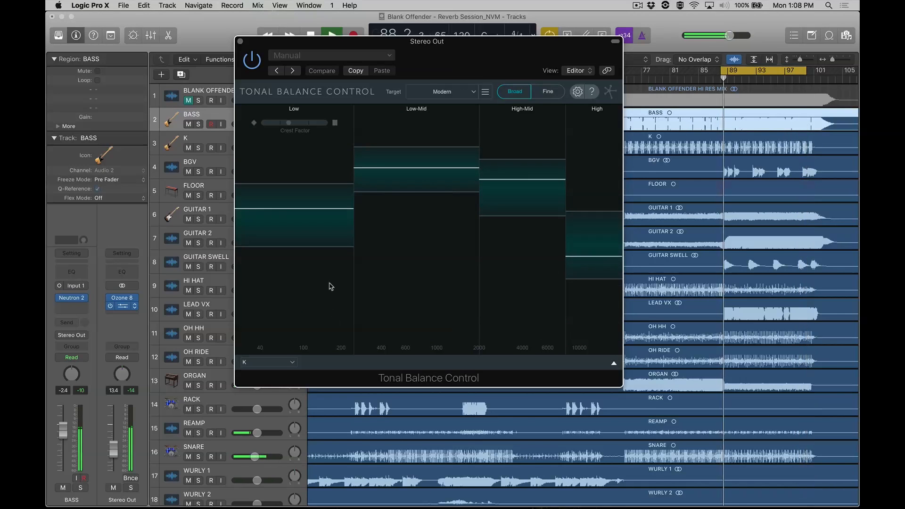
key(space)
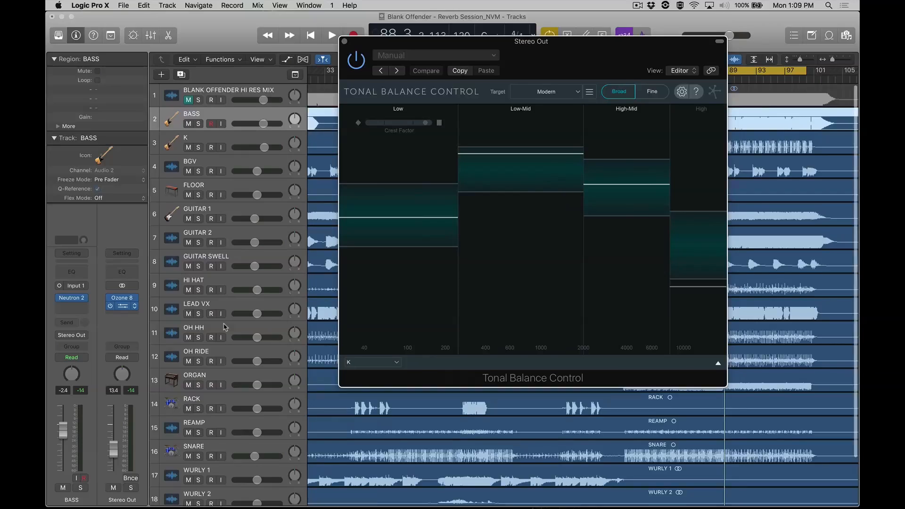
- Select the GUITAR 1, GUITAR 2 and GUITAR SWELL tracks together and adjust their volume as a group
scroll(224, 326, up, 2)
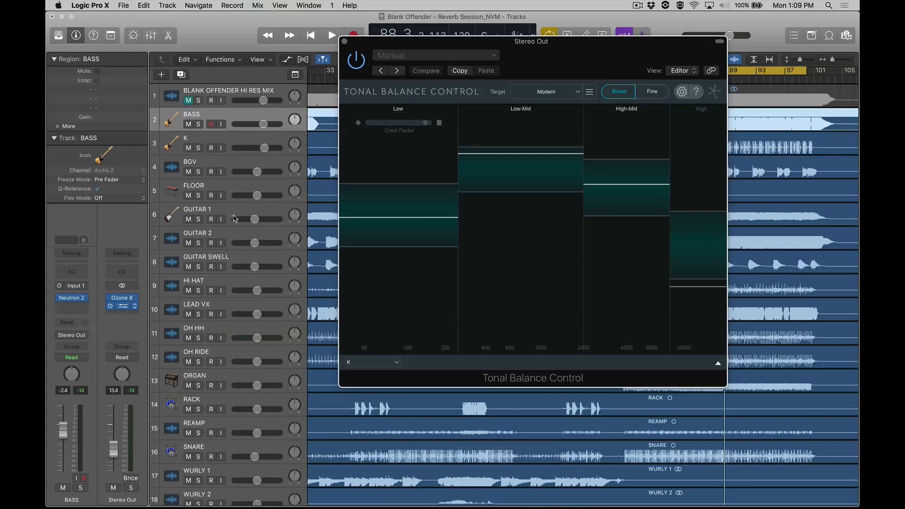
click(232, 211)
click(226, 240)
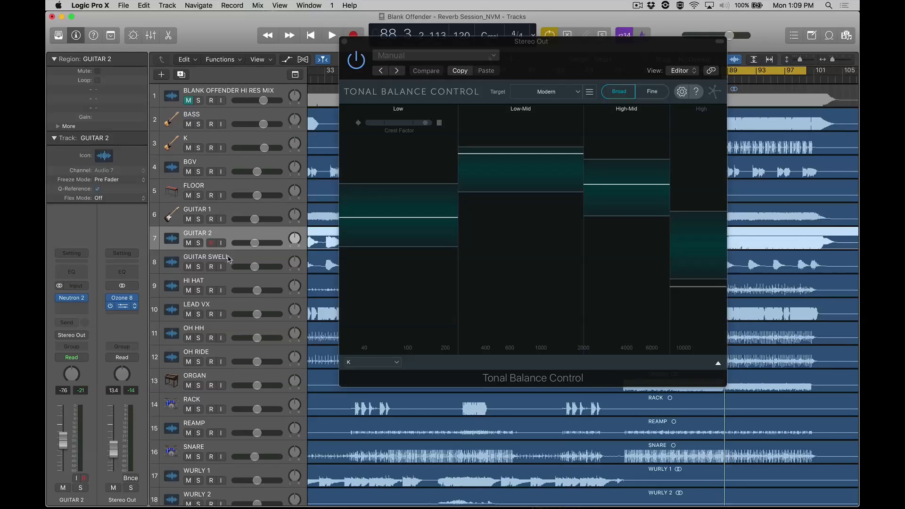
click(230, 258)
shift+click(229, 236)
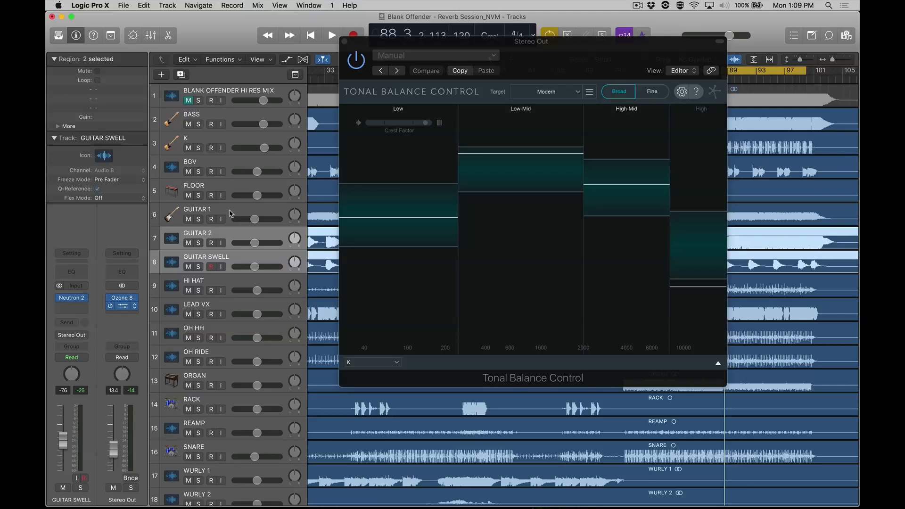
shift+click(231, 213)
click(254, 220)
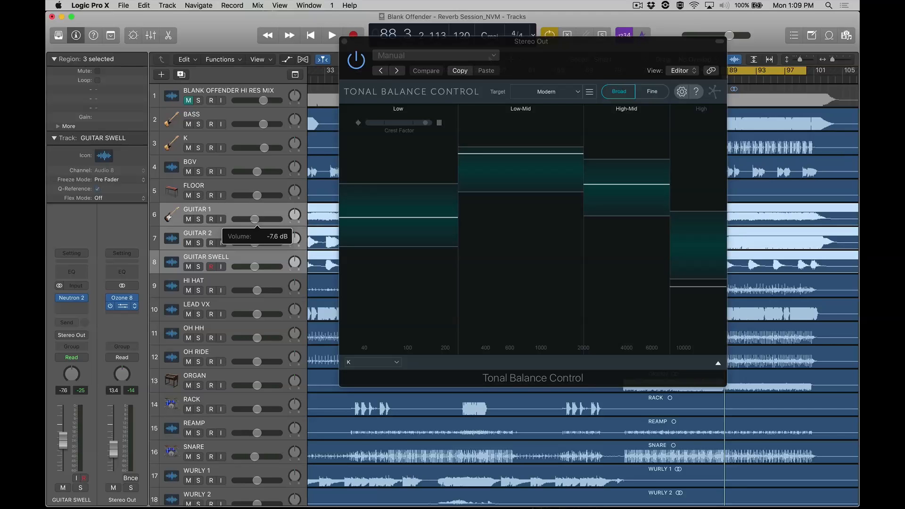
drag(250, 219, 244, 219)
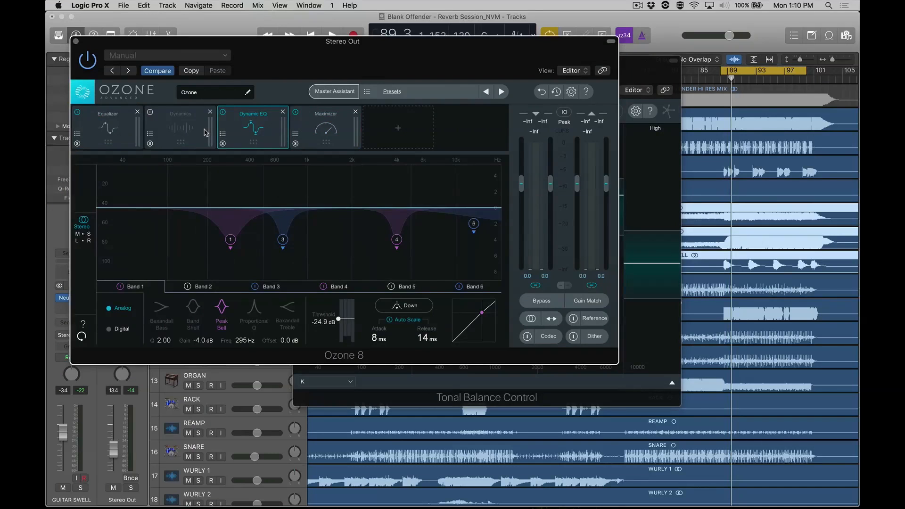
- Show the Equalizer module of Ozone on the Stereo Out, name the instance "Ozone EQ" and close its window
click(207, 134)
click(123, 134)
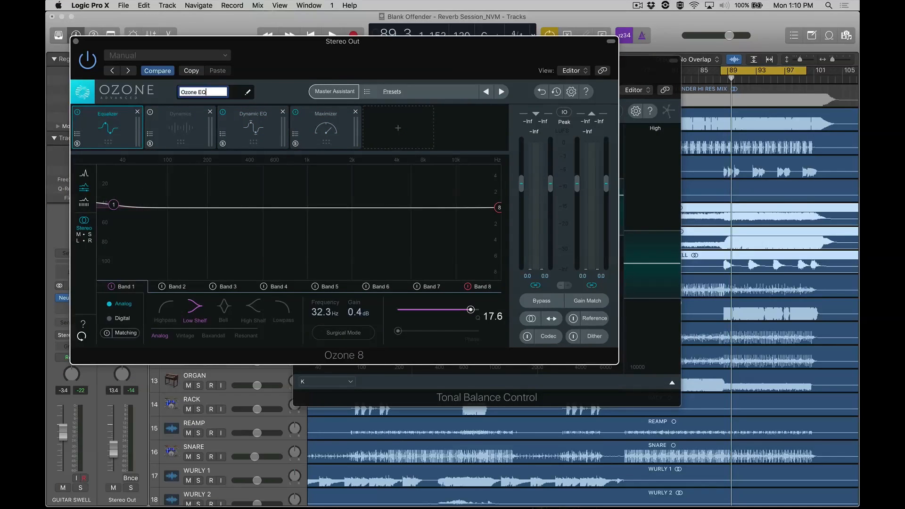
click(78, 45)
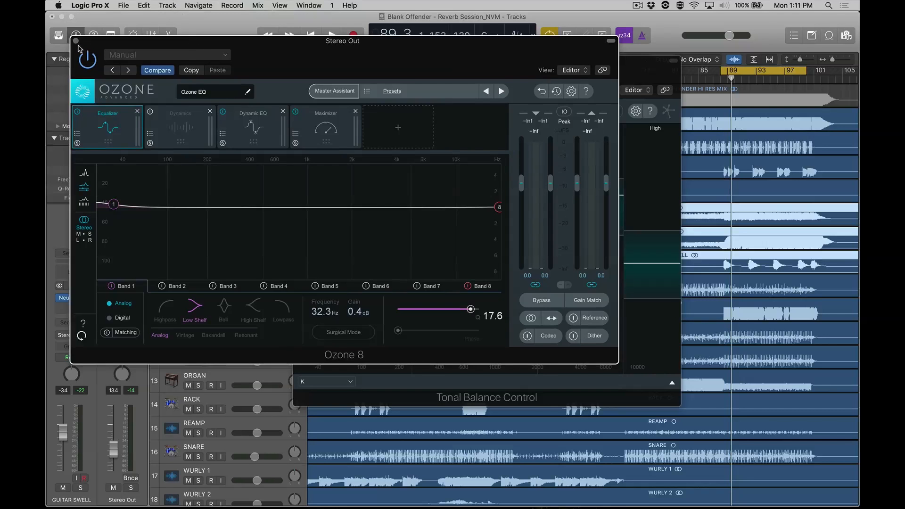
click(76, 41)
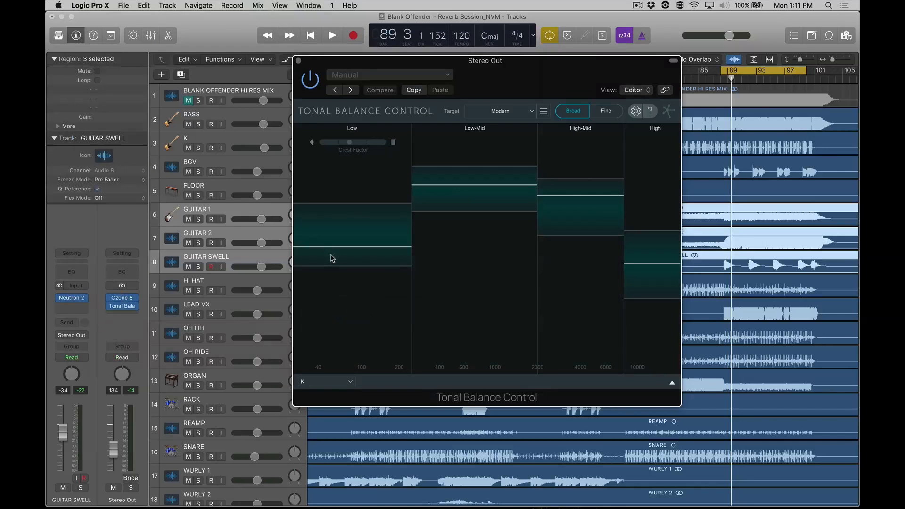
- With the mix playing, open Ozone EQ in Tonal Balance Control's expanded equalizer and enable bands 2 and 3
key(space)
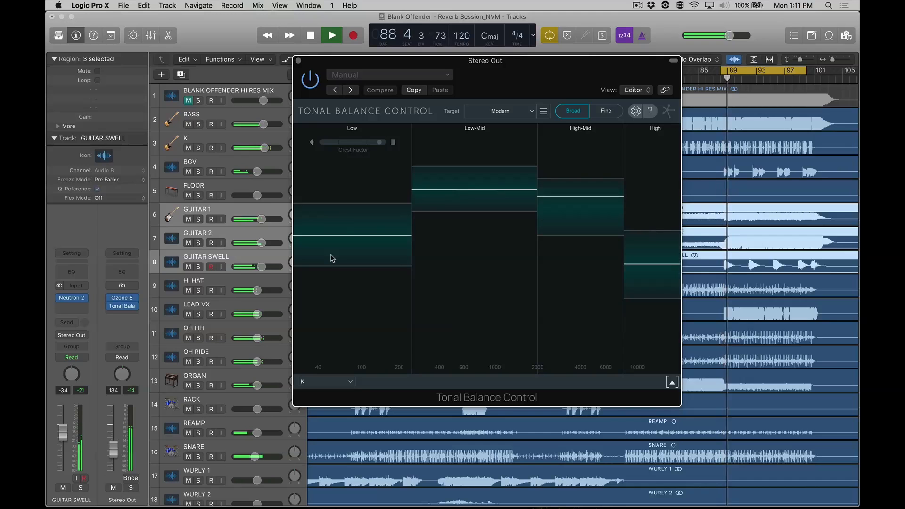
click(335, 382)
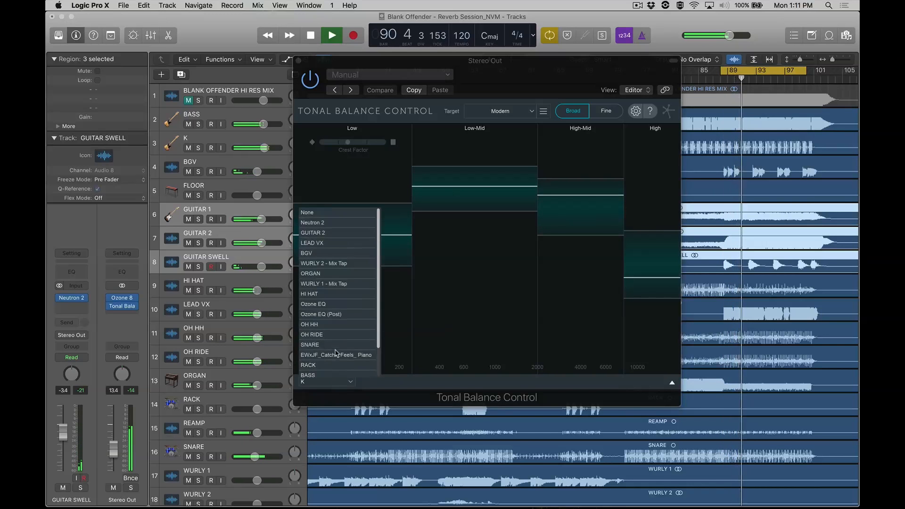
click(333, 305)
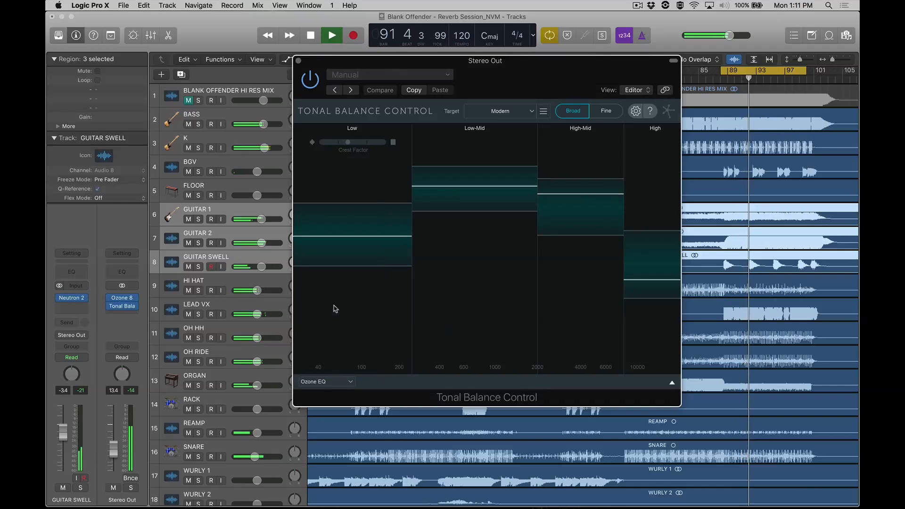
click(669, 384)
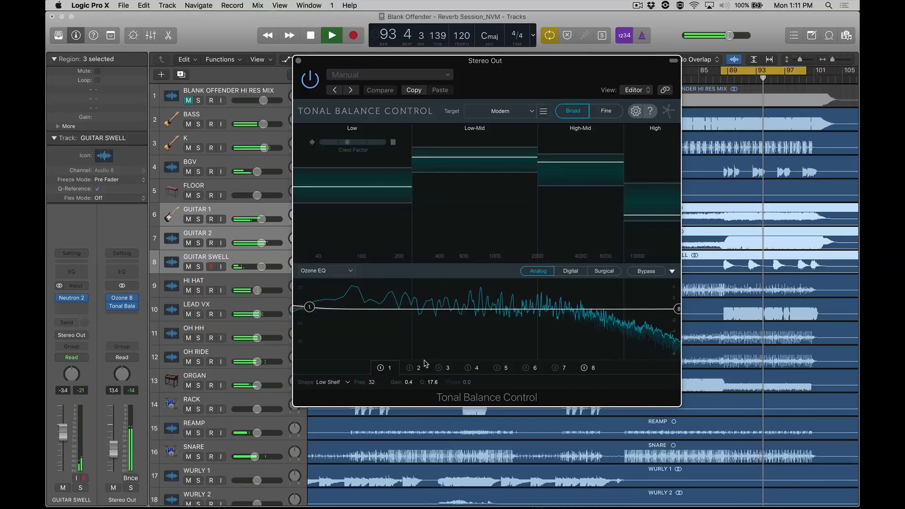
click(410, 367)
click(439, 368)
- Arrange the Ozone 8 and Tonal Balance Control windows so both equalizer curves are visible together
drag(485, 81, 605, 96)
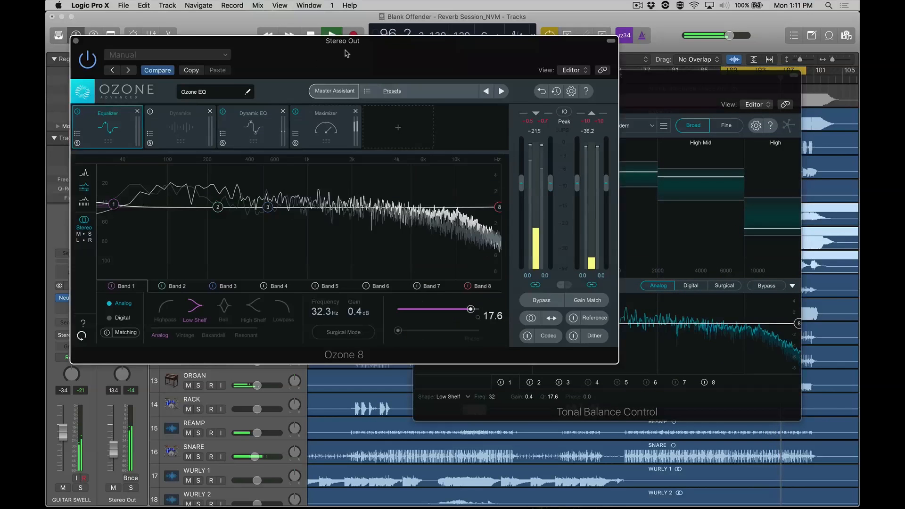
drag(346, 46, 327, 28)
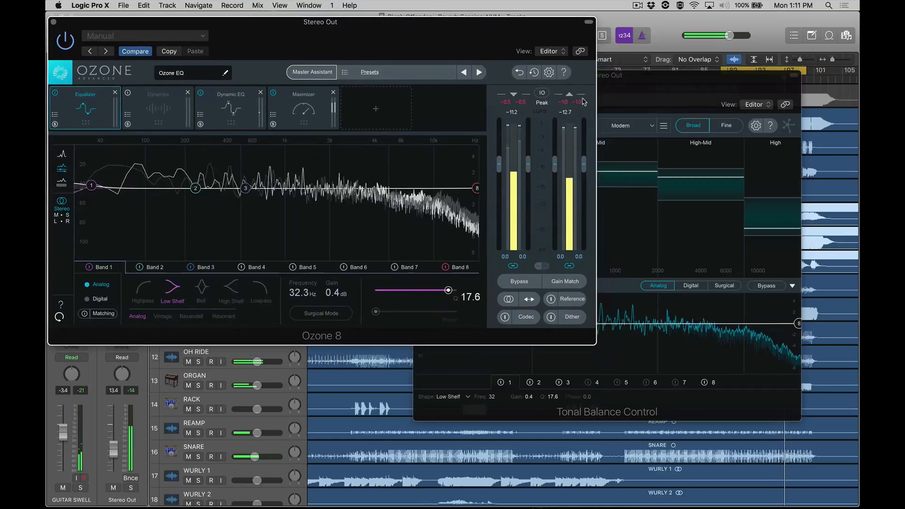
drag(636, 76, 695, 135)
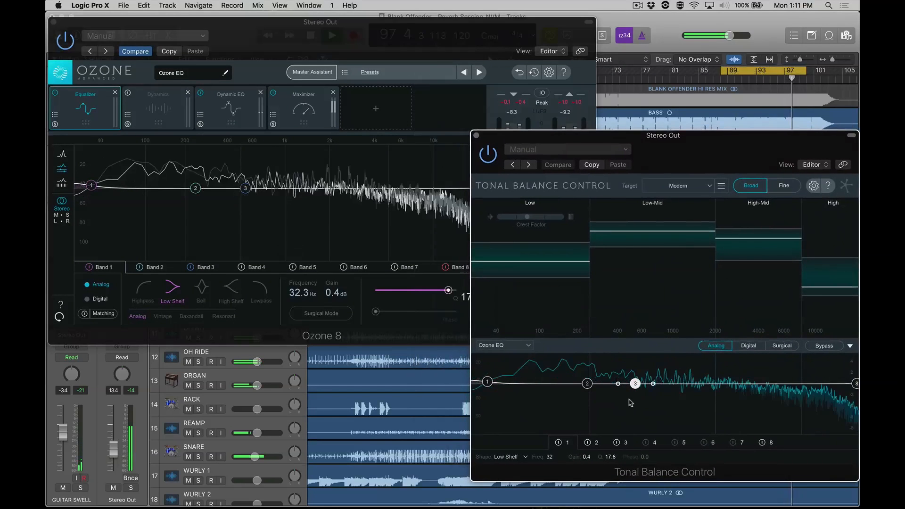
- Cut Ozone EQ's band 3 by about 2.7 dB at 539 Hz through Tonal Balance Control and enable band 6
drag(635, 383, 656, 405)
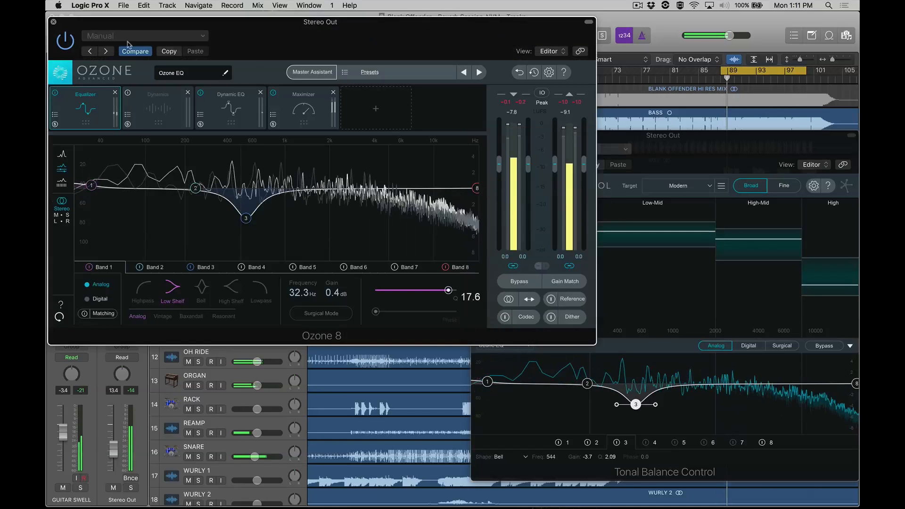
click(54, 22)
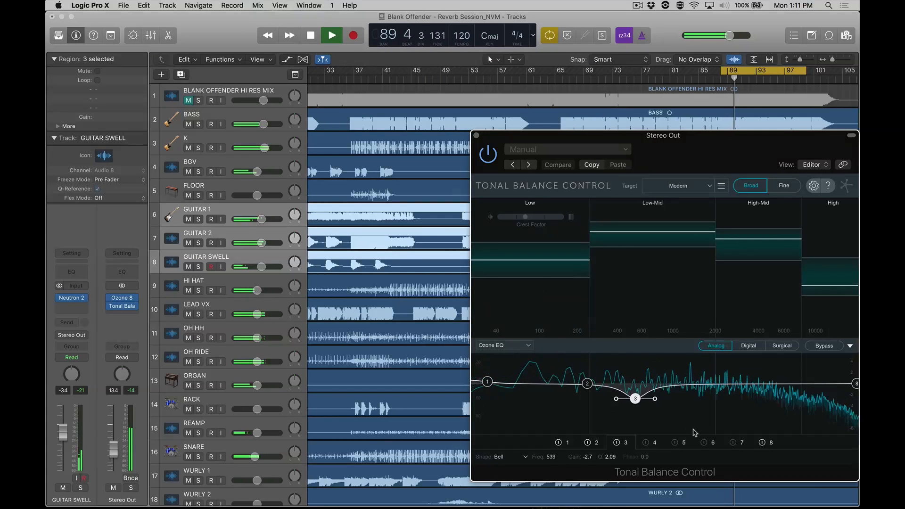
click(704, 443)
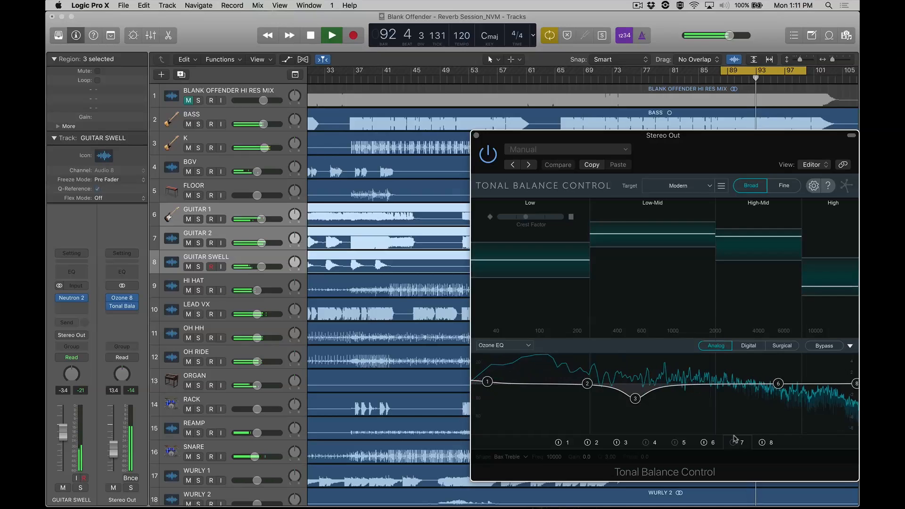
click(778, 384)
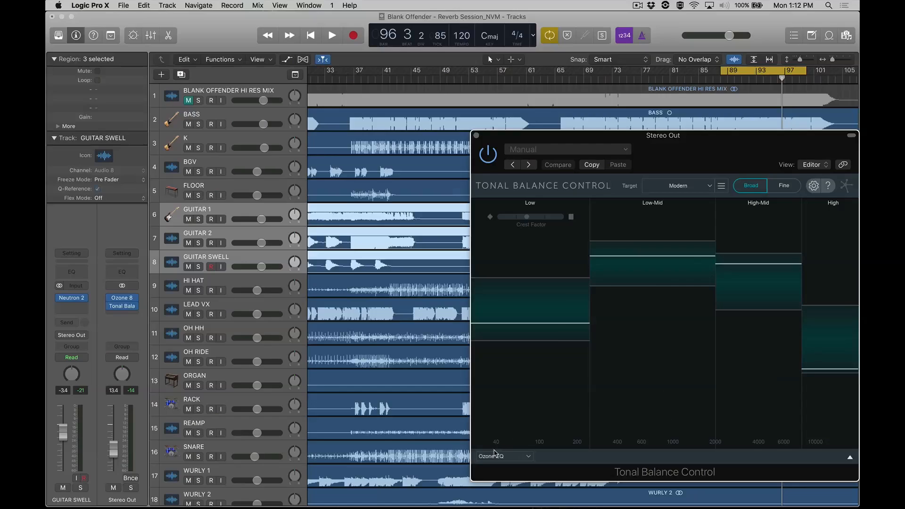
- Switch Tonal Balance Control to the WURLY 1 - Mix Tap source and select the WURLY 1 track
click(497, 456)
scroll(515, 415, down, 1)
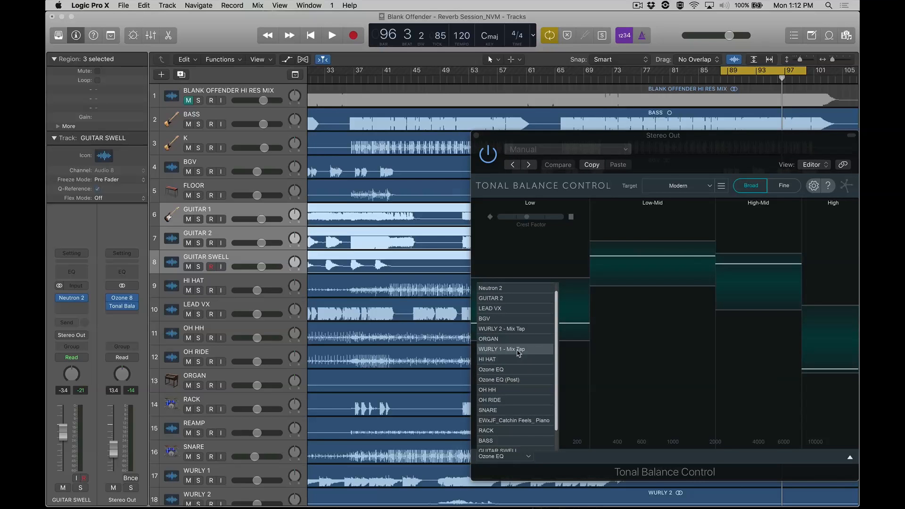
click(518, 351)
scroll(193, 348, down, 5)
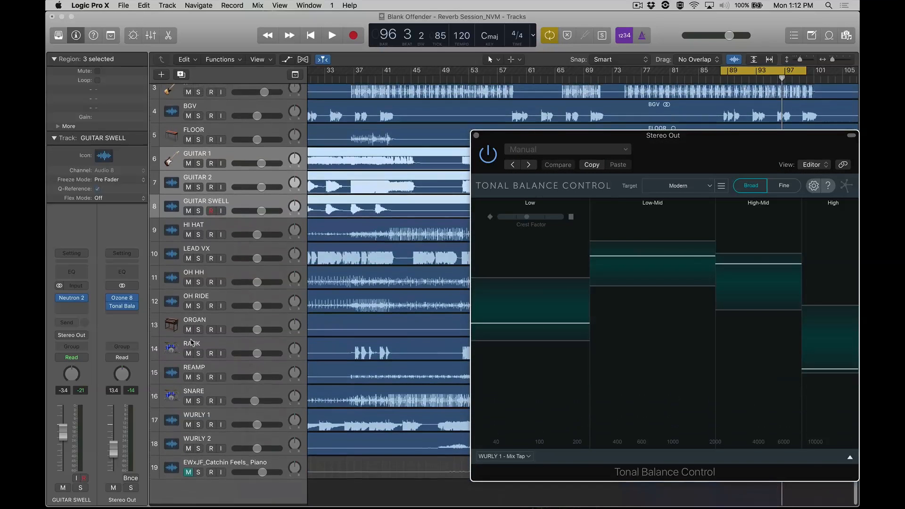
click(220, 418)
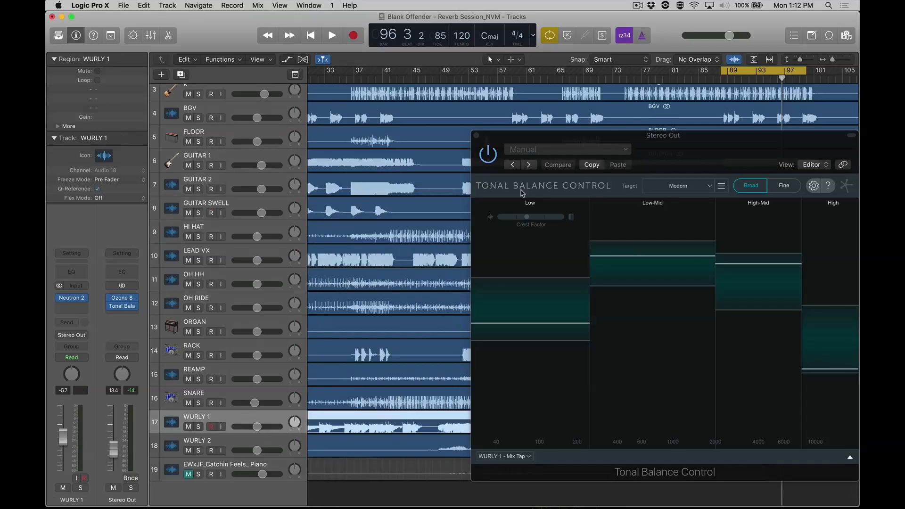
- Move the Tonal Balance Control window clear of the track headers and the WURLY 1 region
drag(662, 148, 310, 58)
drag(553, 71, 604, 72)
drag(431, 63, 704, 63)
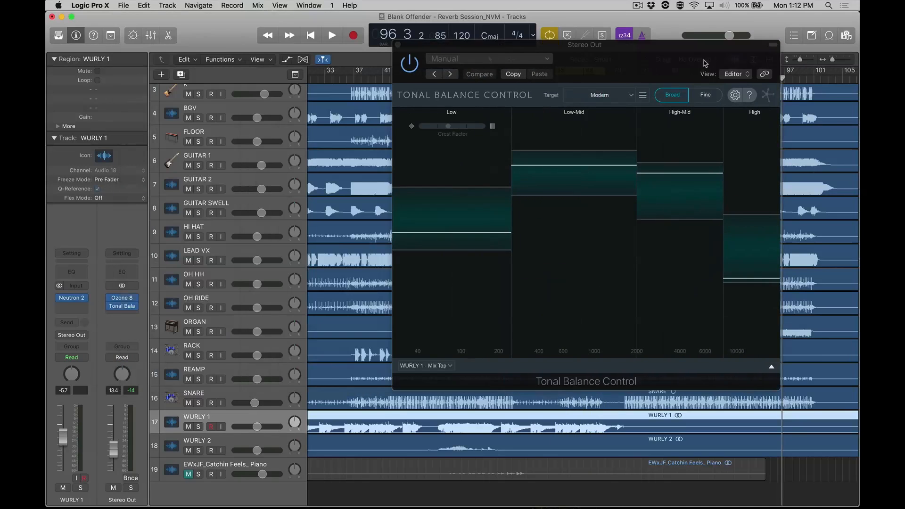
- Expand the WURLY 1 - Mix Tap spectrum view and play the WURLY 1 track in solo
click(771, 367)
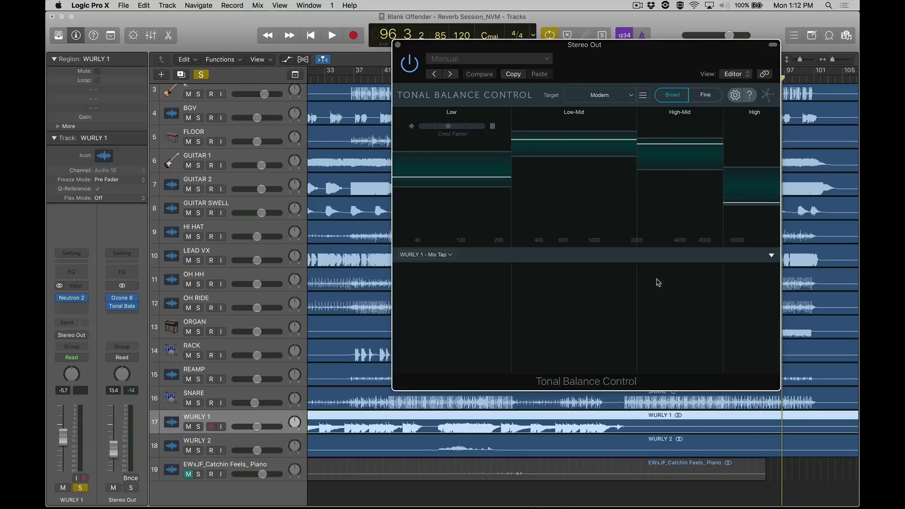
key(s)
key(space)
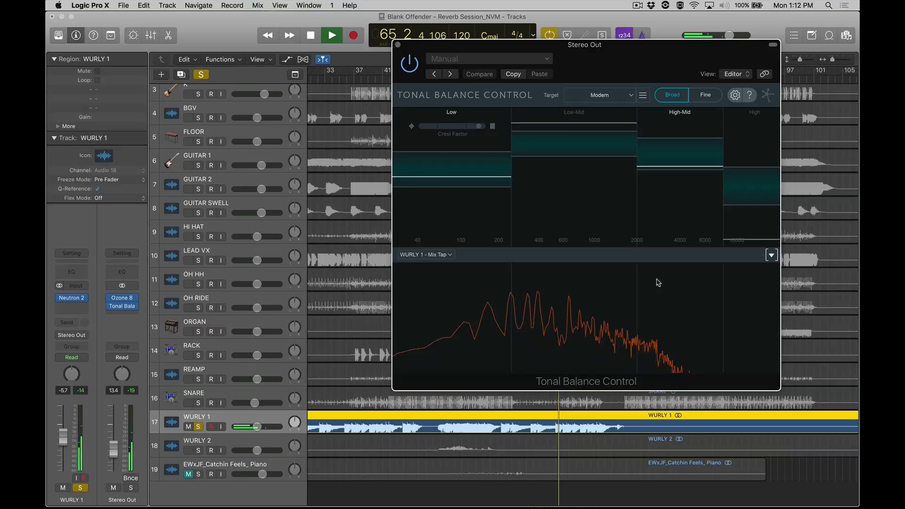